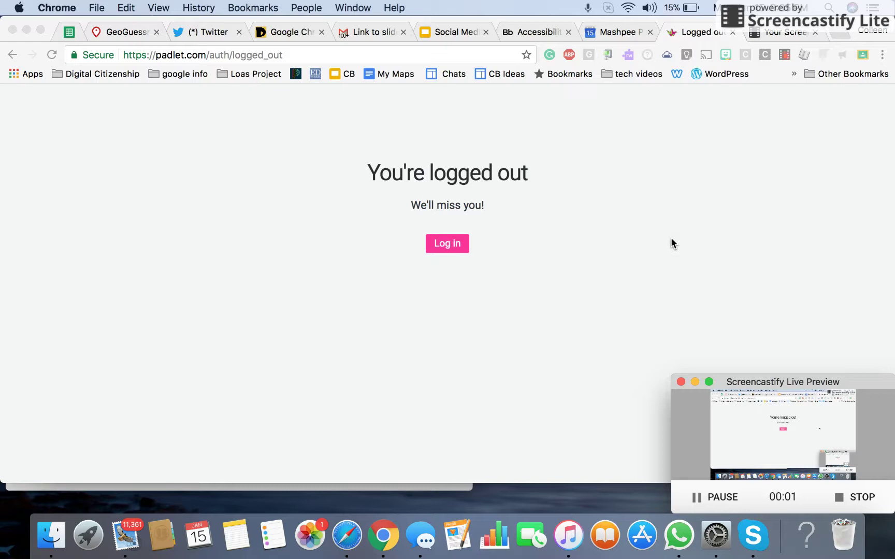
Step: Log in to Padlet with the saved account email and password to reach the dashboard
click(441, 245)
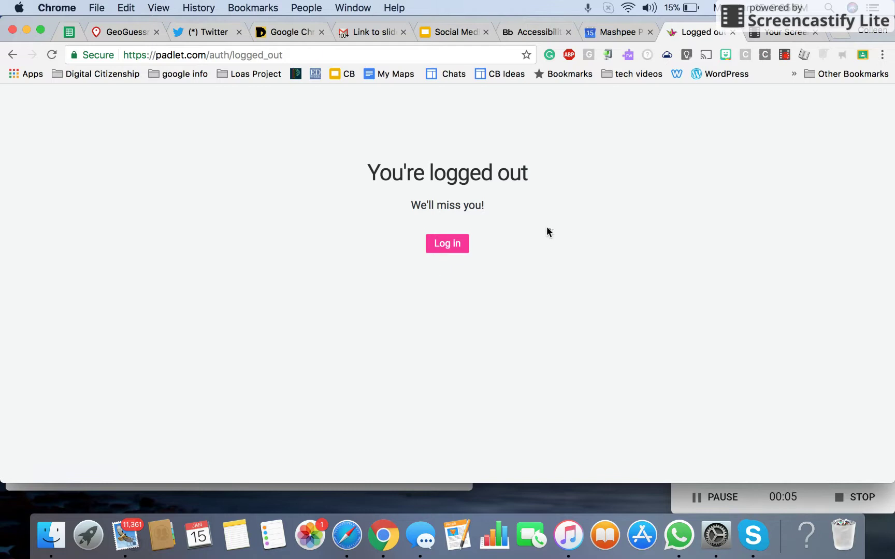
click(457, 249)
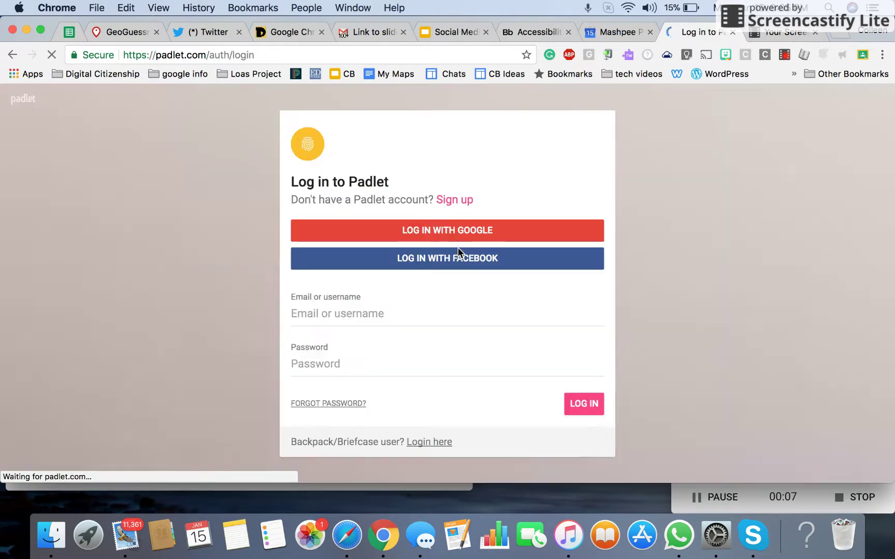
click(313, 315)
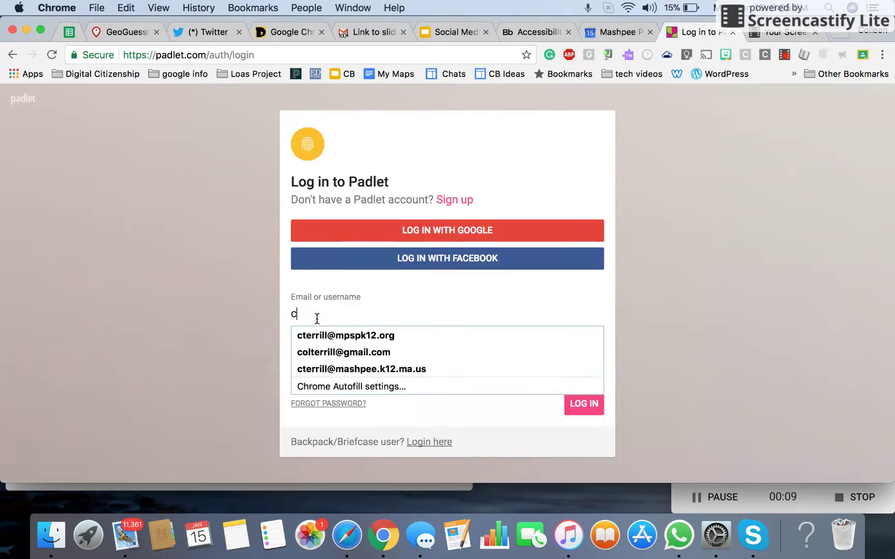
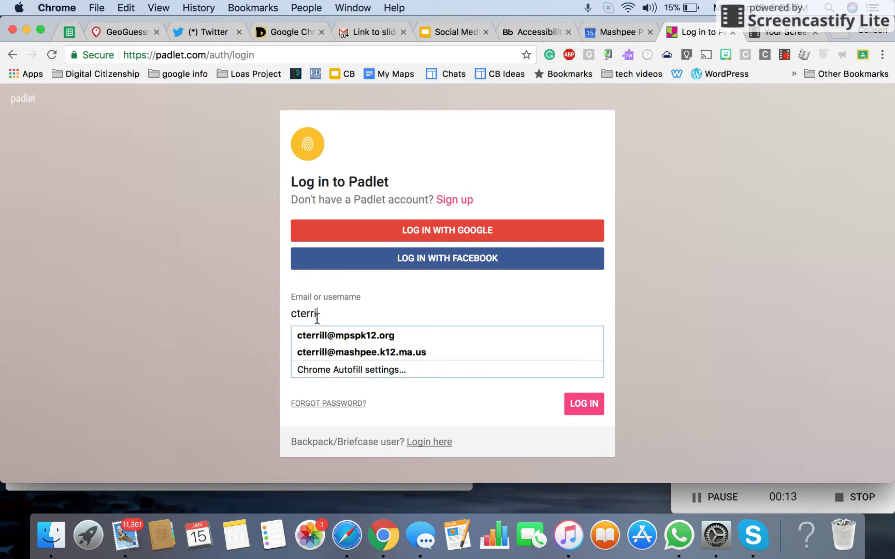
click(310, 336)
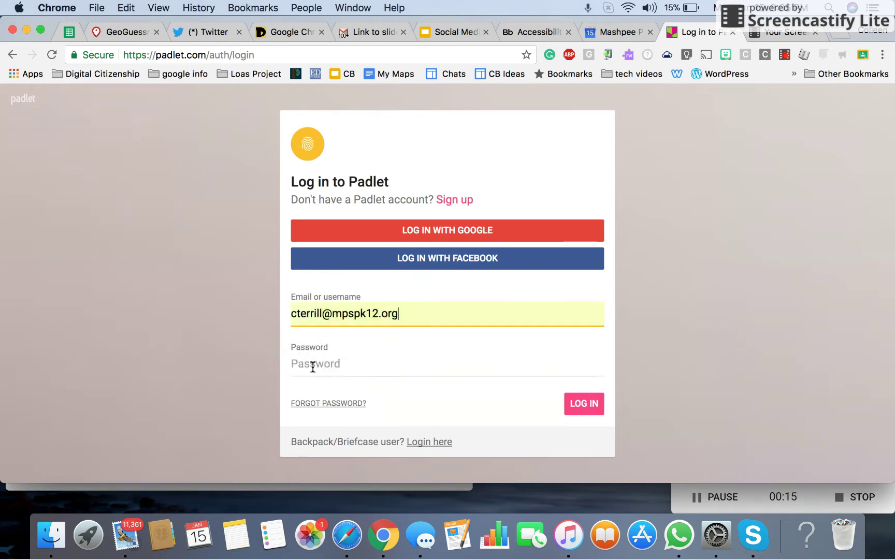
click(316, 370)
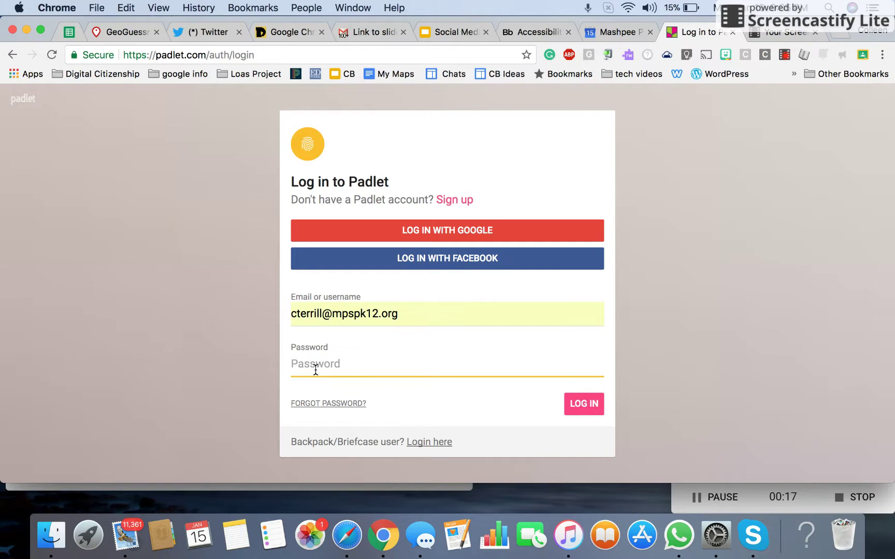
text(•)
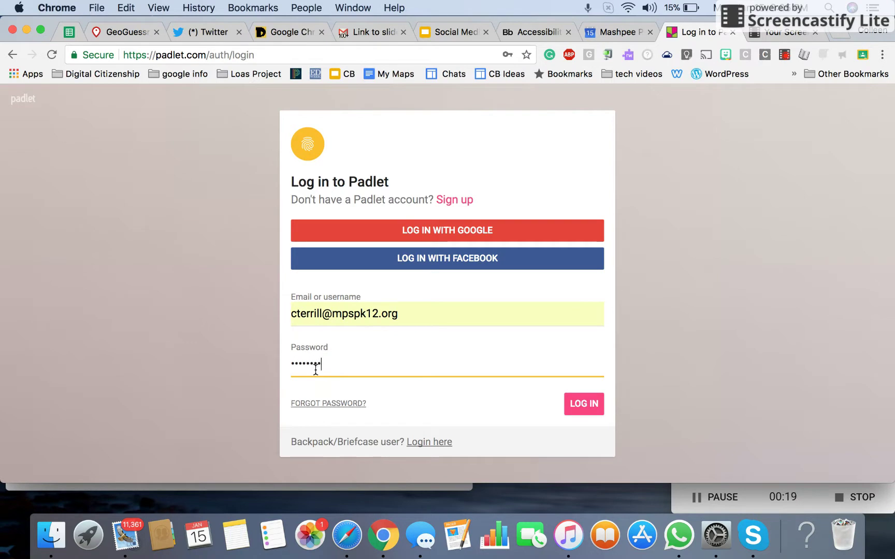
text(•••••••)
key(Return)
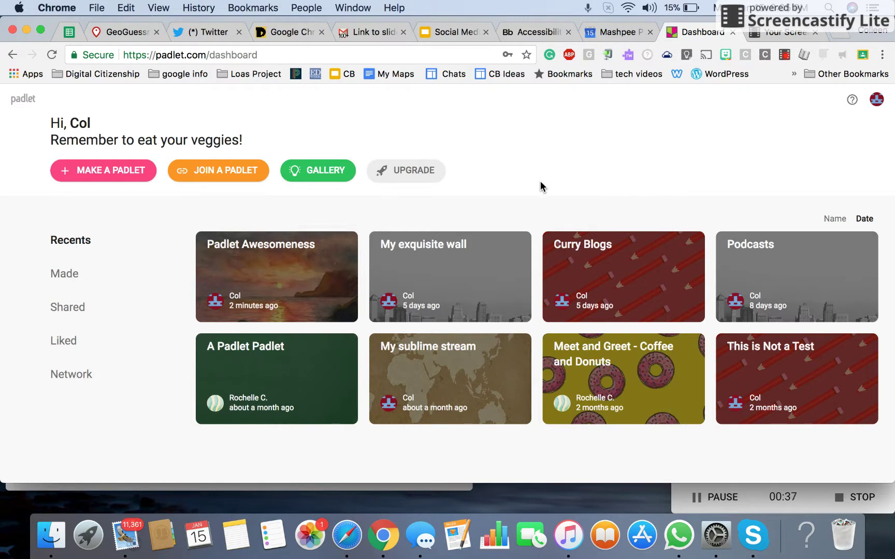
Step: Create a new padlet from the Wall template
click(113, 176)
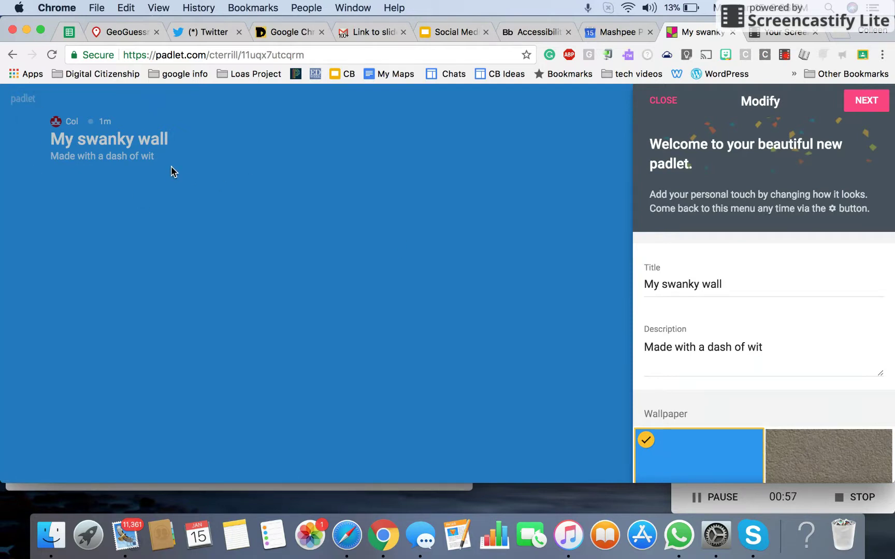
Step: Add a closing period so the description reads 'Made with a dash of wit.'
click(758, 289)
click(782, 350)
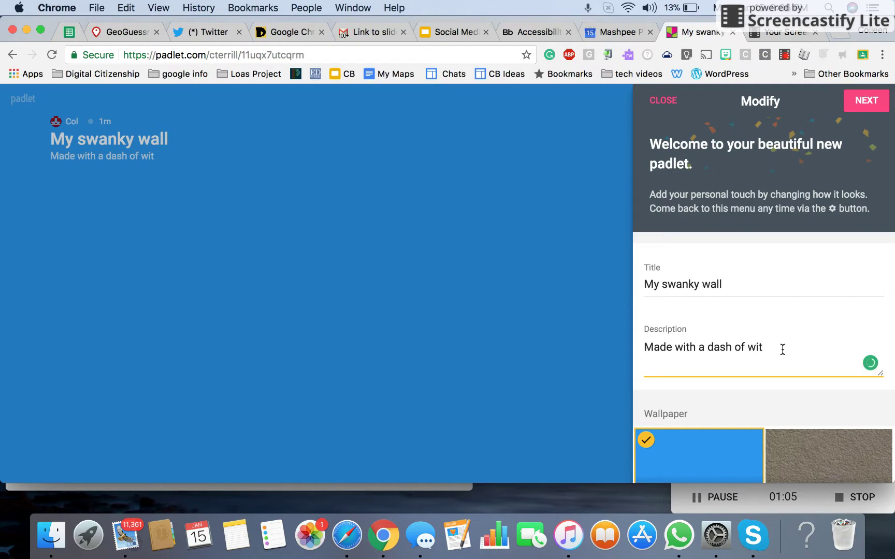
text(.)
Step: Preview the Bricks, Blueprint and Linen wallpapers from the gallery, then settle on Cerulean
scroll(800, 402, down, 3)
scroll(800, 402, down, 4)
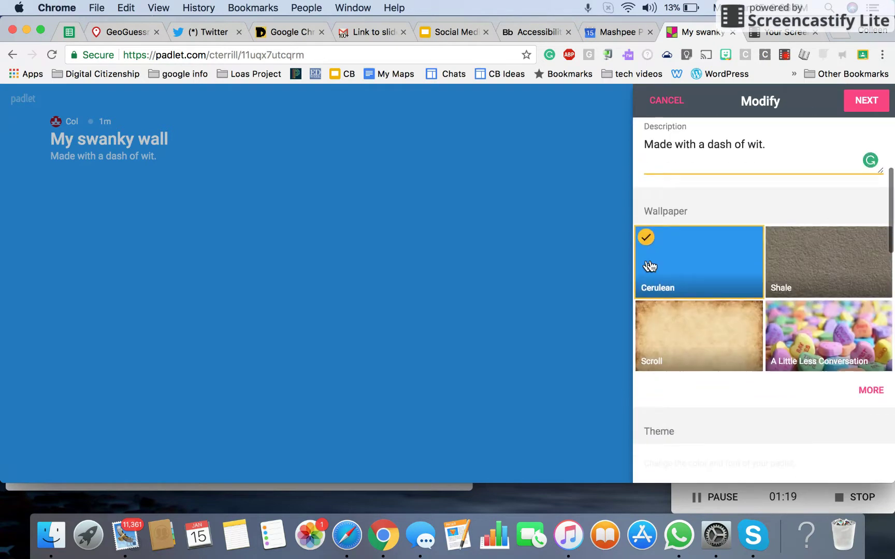
click(866, 392)
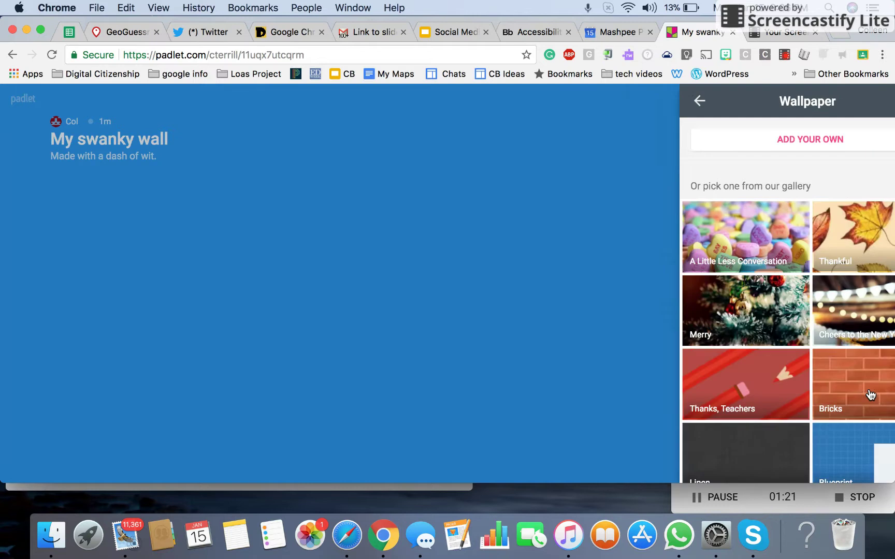
click(803, 380)
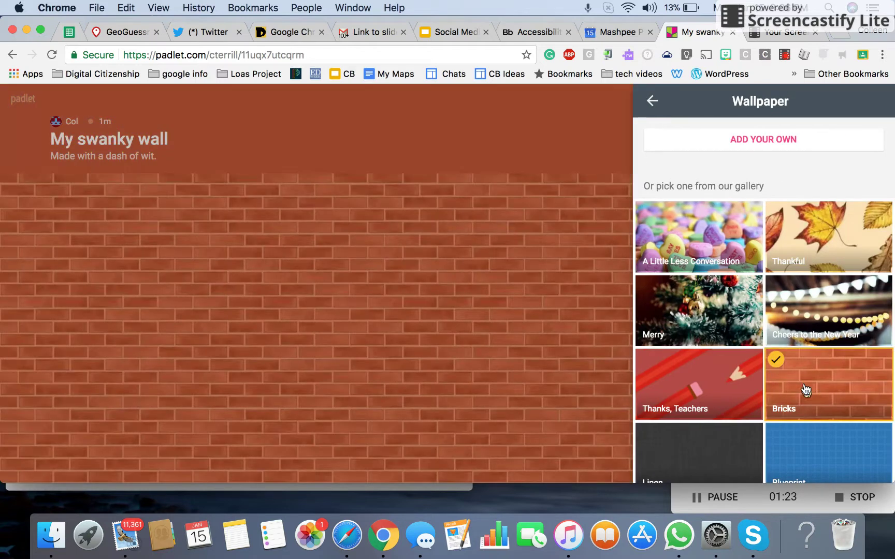
click(811, 448)
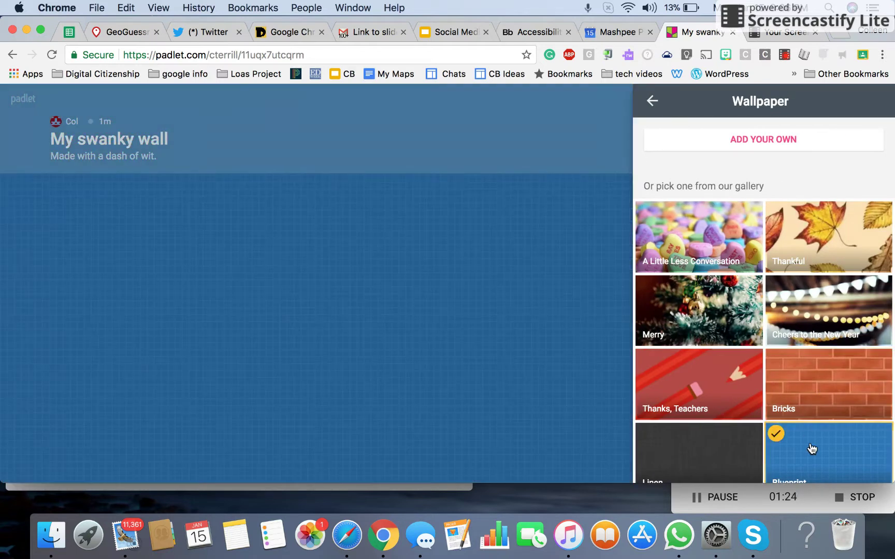
click(728, 455)
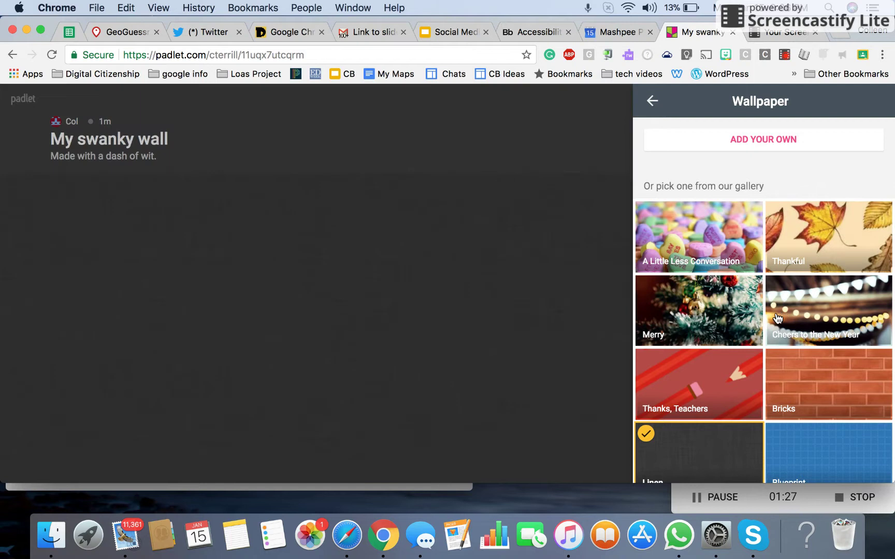
scroll(778, 319, down, 10)
scroll(776, 317, down, 15)
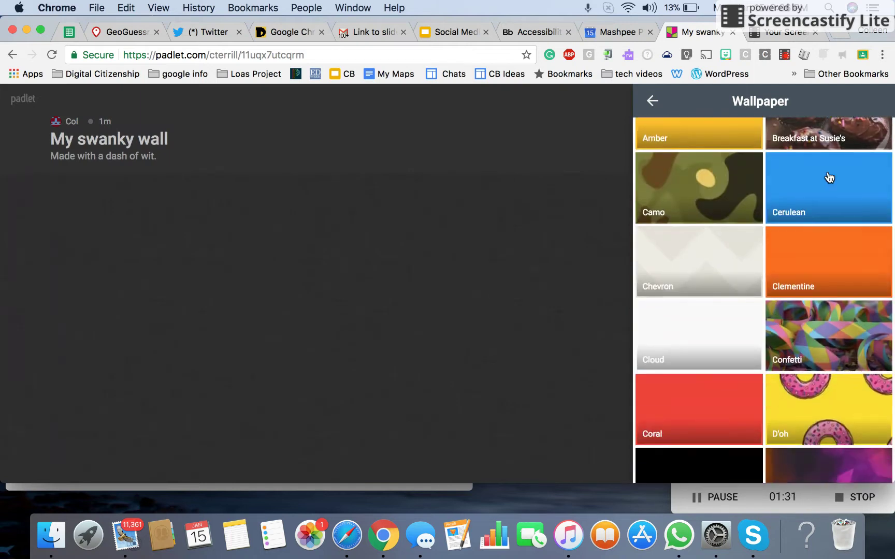
click(827, 177)
scroll(891, 403, down, 20)
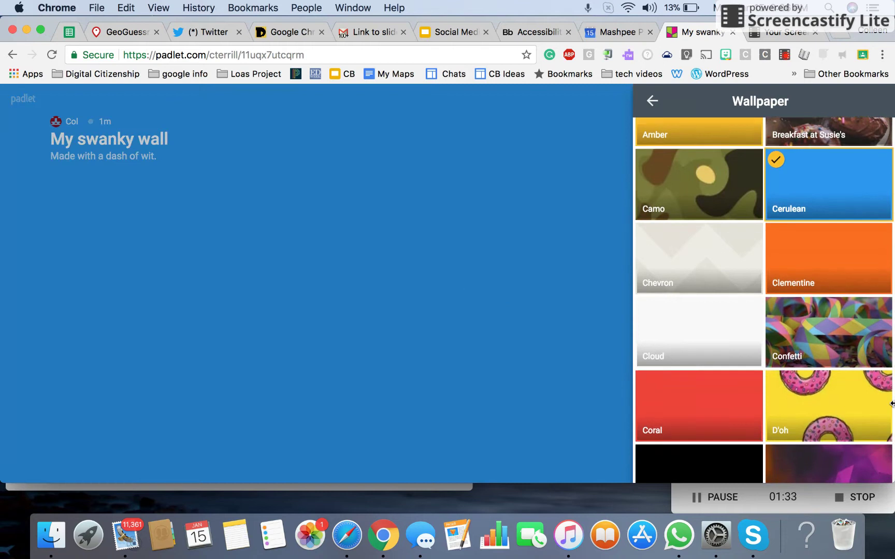
scroll(891, 404, up, 20)
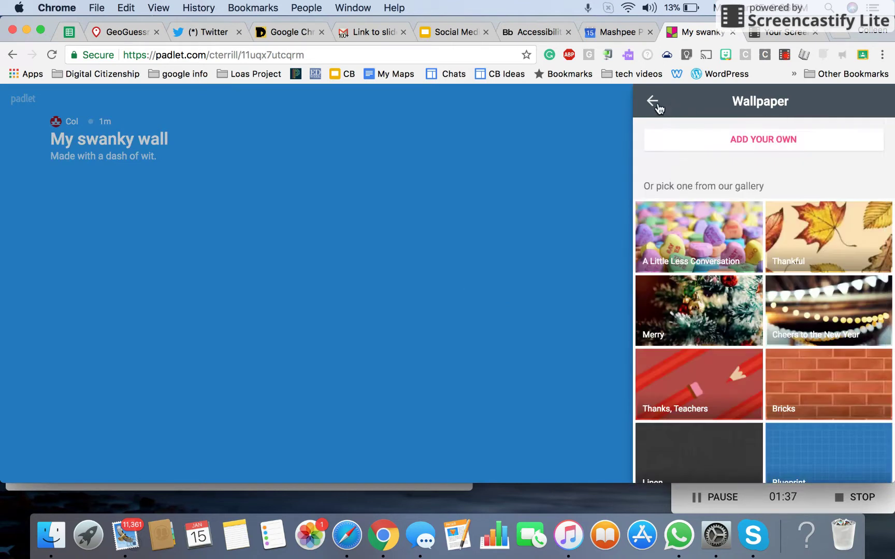
Step: Pick the lightbulb icon from the full icon gallery as the wall's icon
click(653, 102)
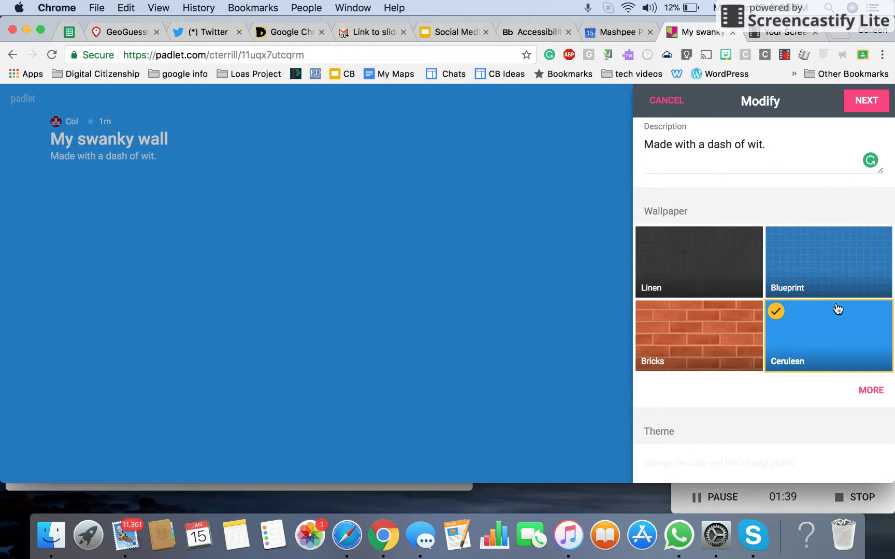
scroll(836, 308, down, 4)
scroll(838, 309, down, 6)
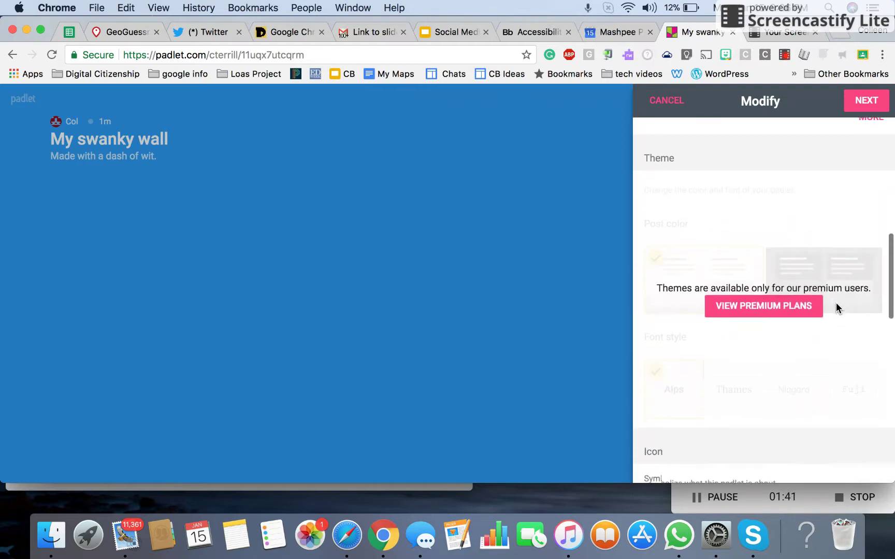
scroll(836, 305, down, 1)
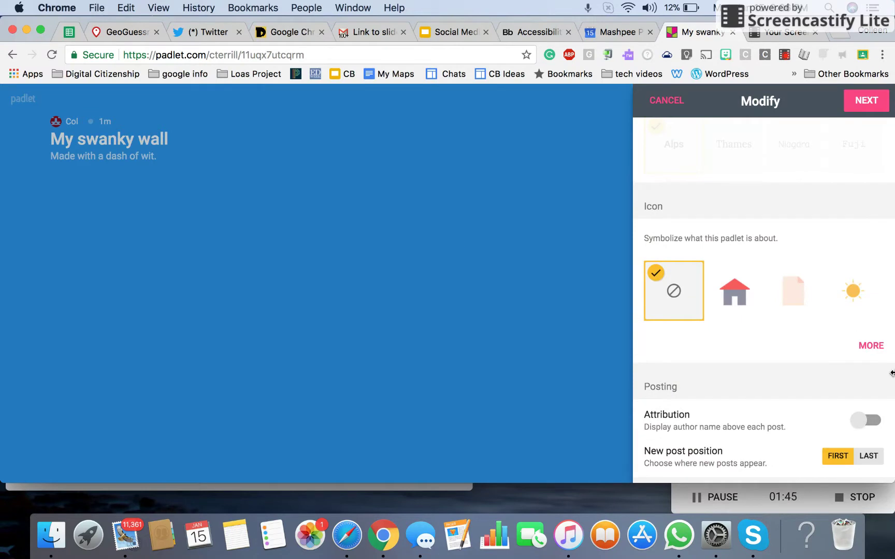
click(871, 346)
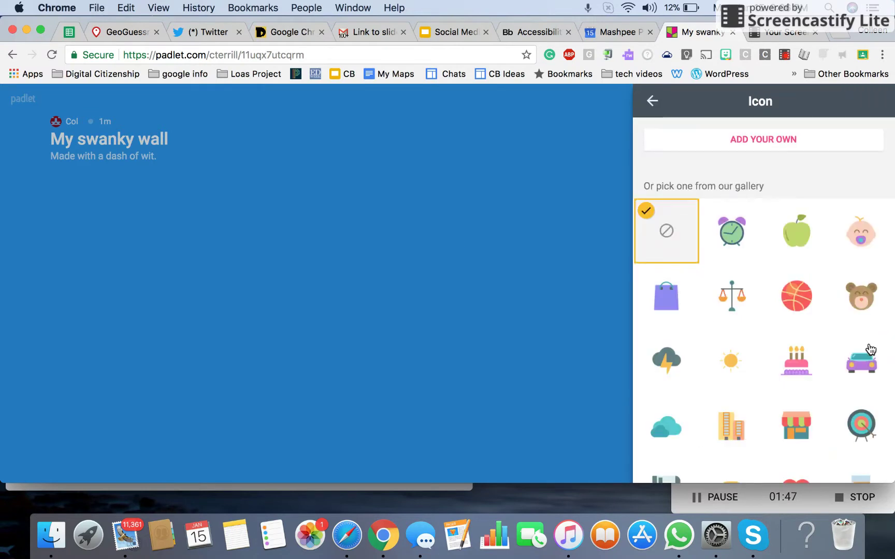
scroll(836, 434, down, 7)
scroll(835, 434, down, 6)
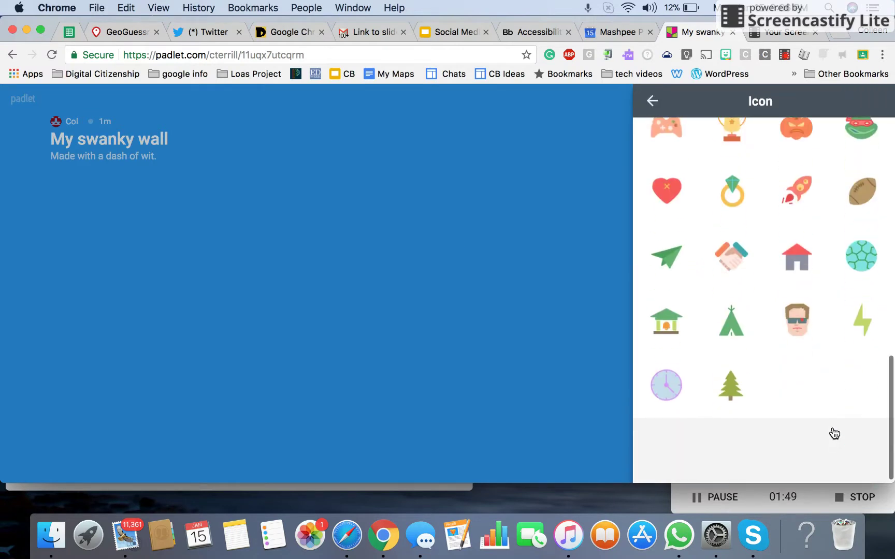
scroll(809, 286, up, 5)
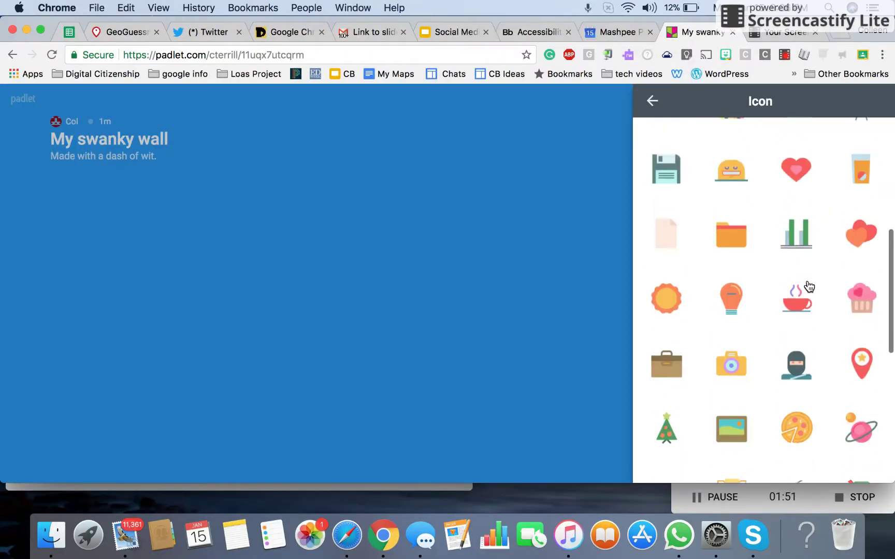
click(731, 327)
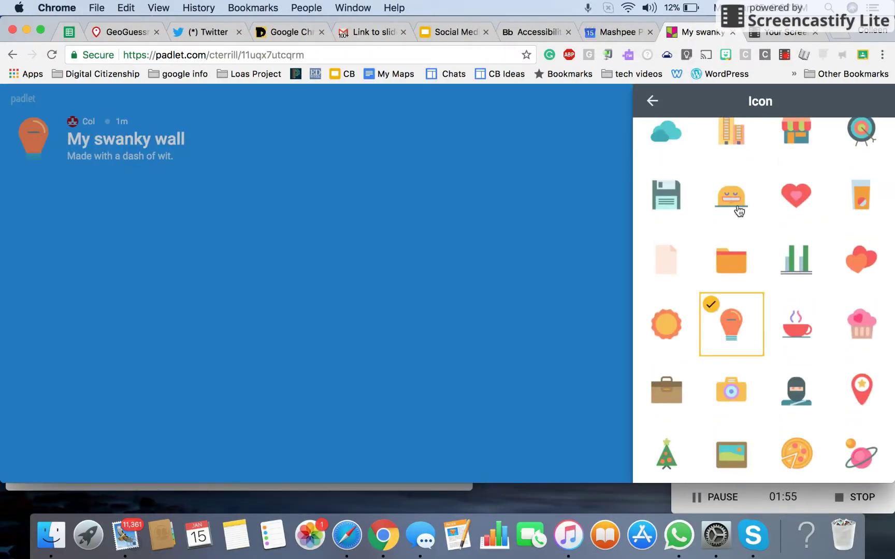
scroll(787, 383, down, 10)
scroll(787, 383, up, 10)
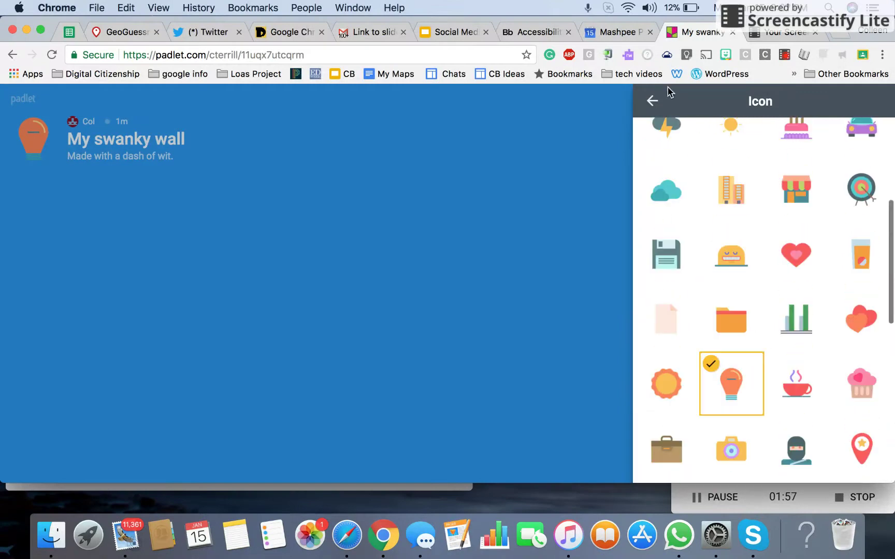
click(650, 106)
Step: Turn on Comments and Reactions, keeping Like as the reaction type
scroll(766, 365, down, 3)
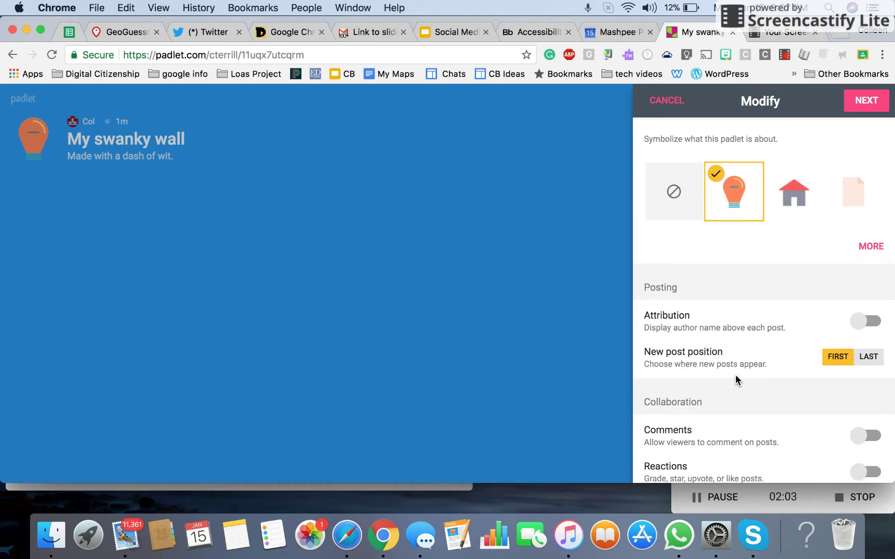
scroll(741, 412, down, 3)
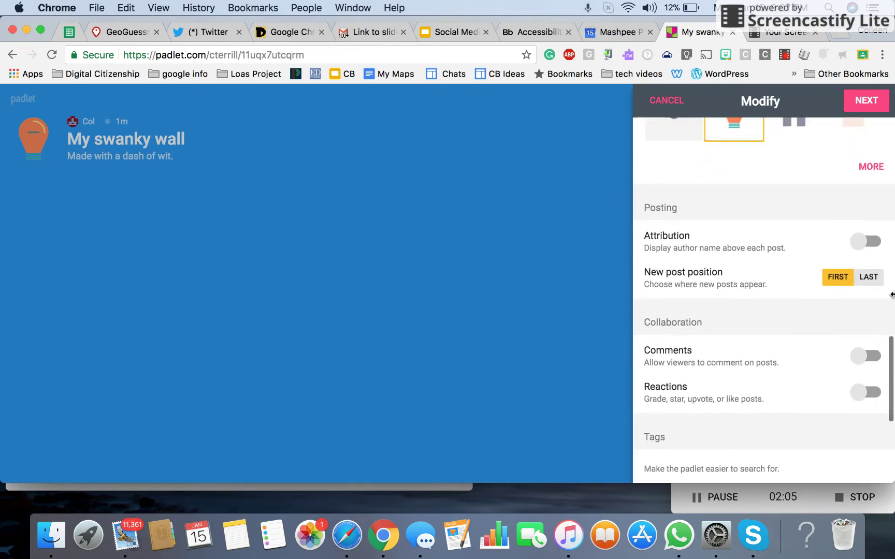
click(872, 354)
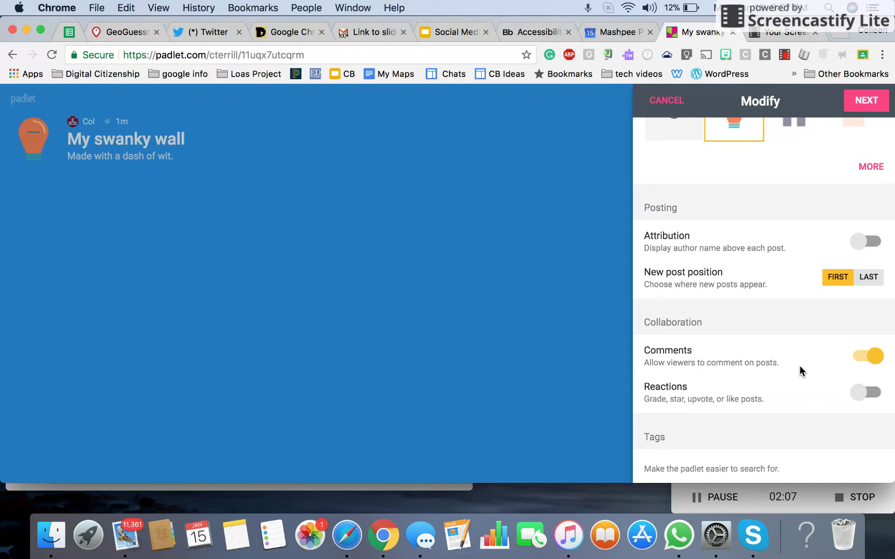
scroll(799, 365, down, 2)
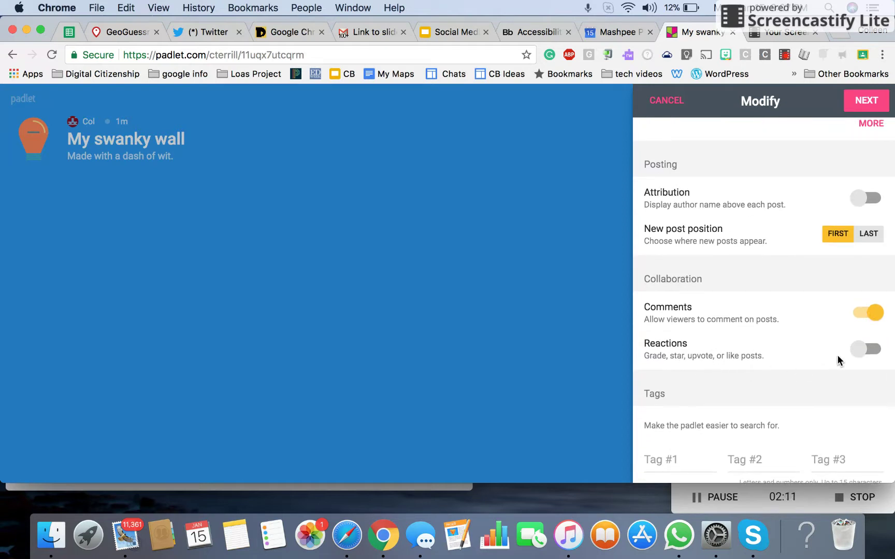
click(870, 351)
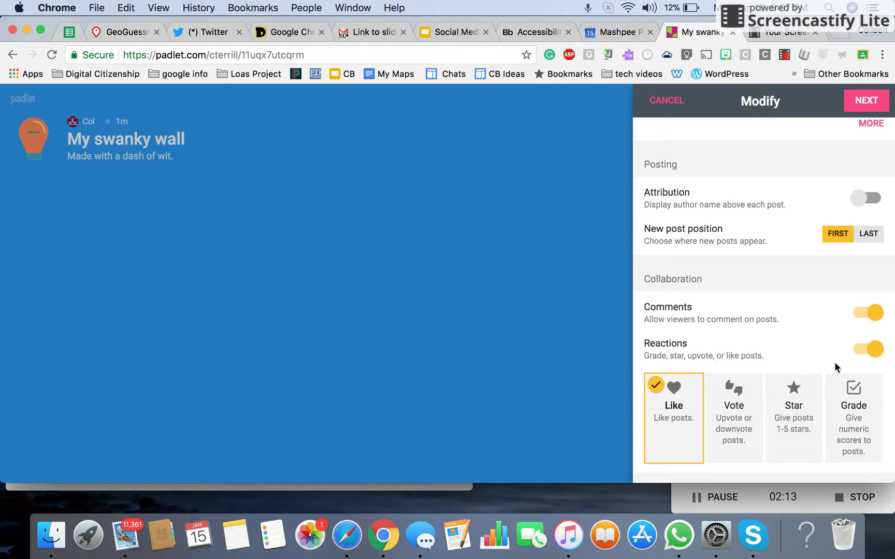
scroll(772, 320, down, 5)
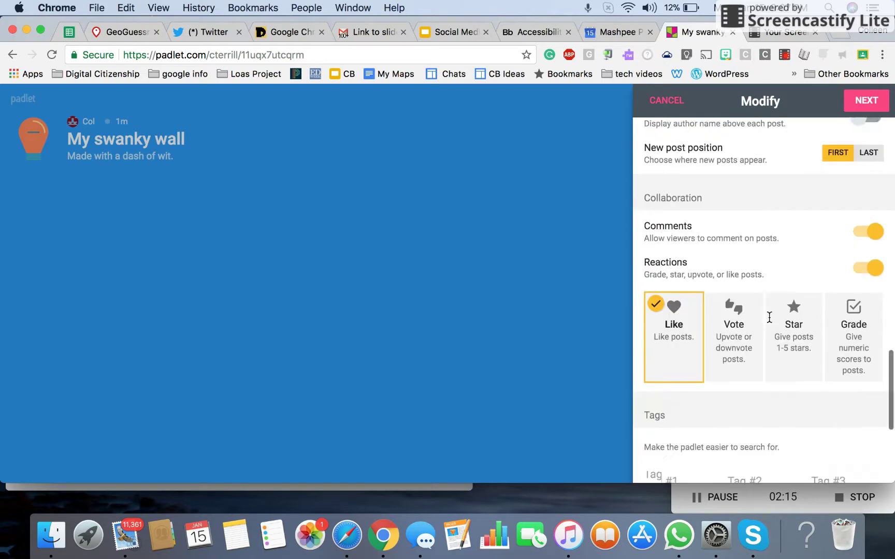
scroll(769, 318, down, 2)
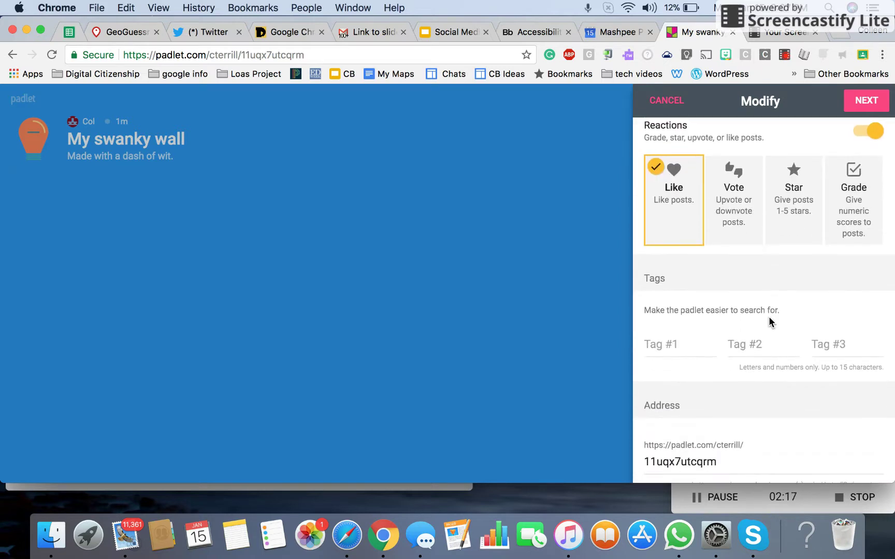
scroll(768, 318, down, 3)
Step: Replace the address ending 11uqx7utcqrm with 'myswankywall'
click(714, 378)
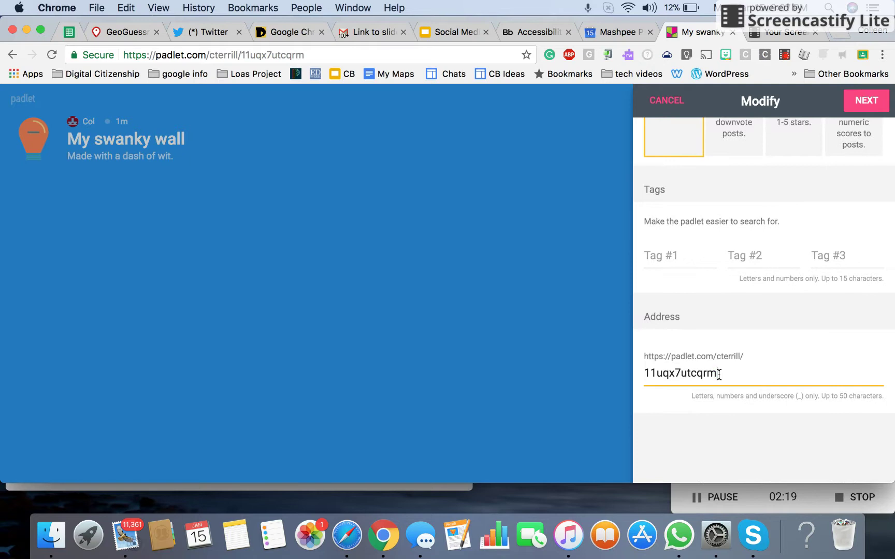
double_click(718, 374)
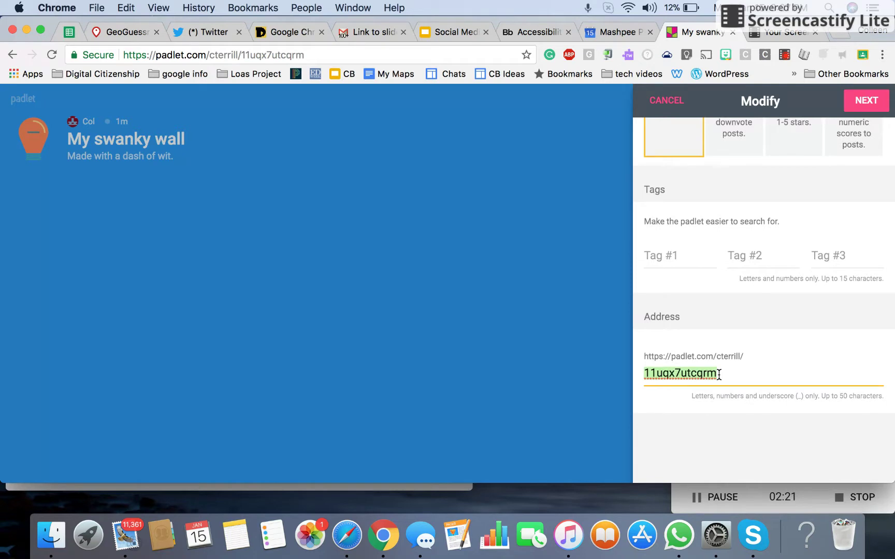
key(BackSpace)
text(my)
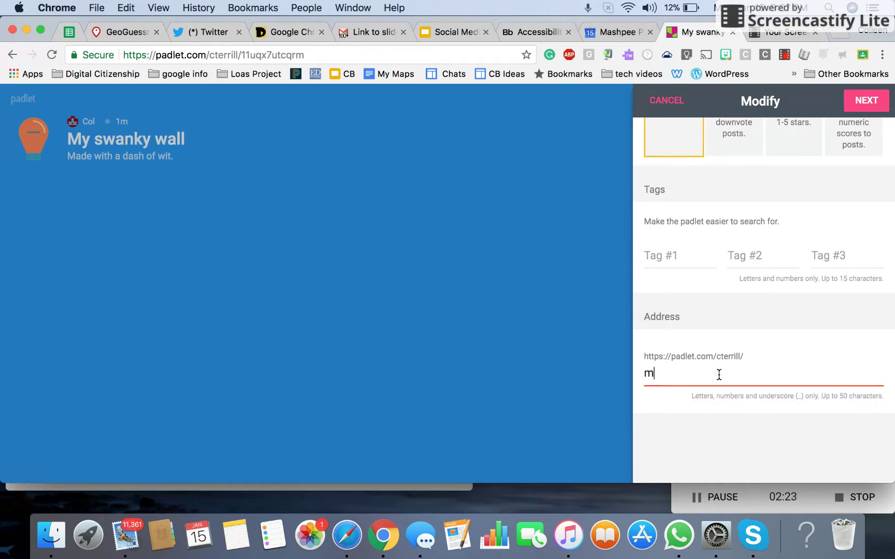
text(swanky)
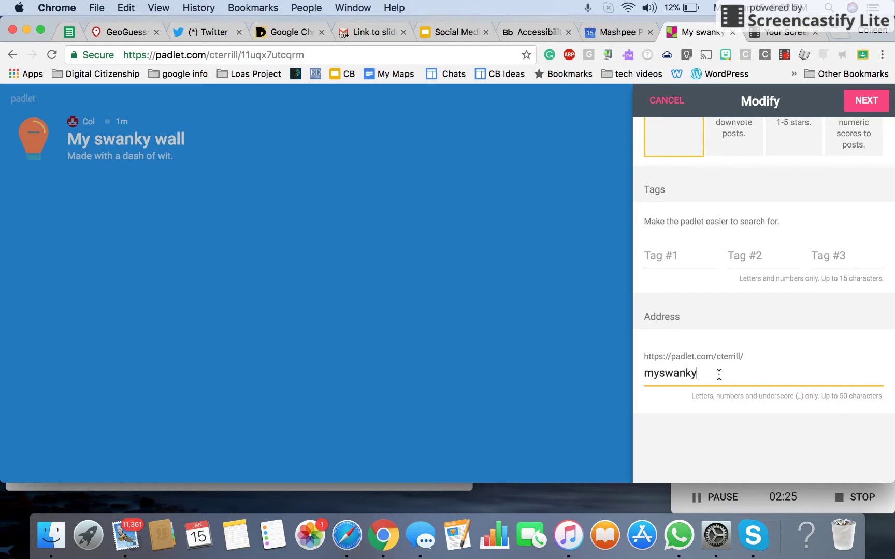
text(wall)
click(776, 351)
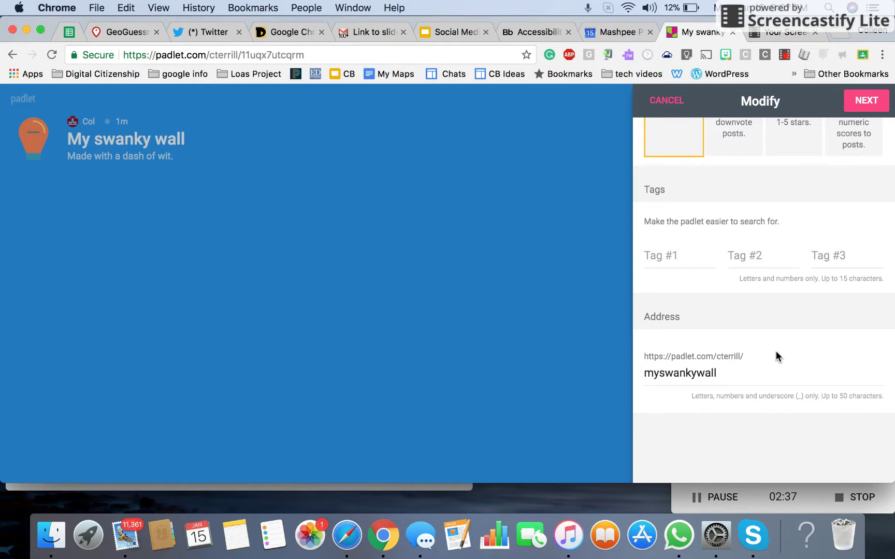
Step: Save the settings, keeping privacy Secret with visitors allowed to write
click(884, 100)
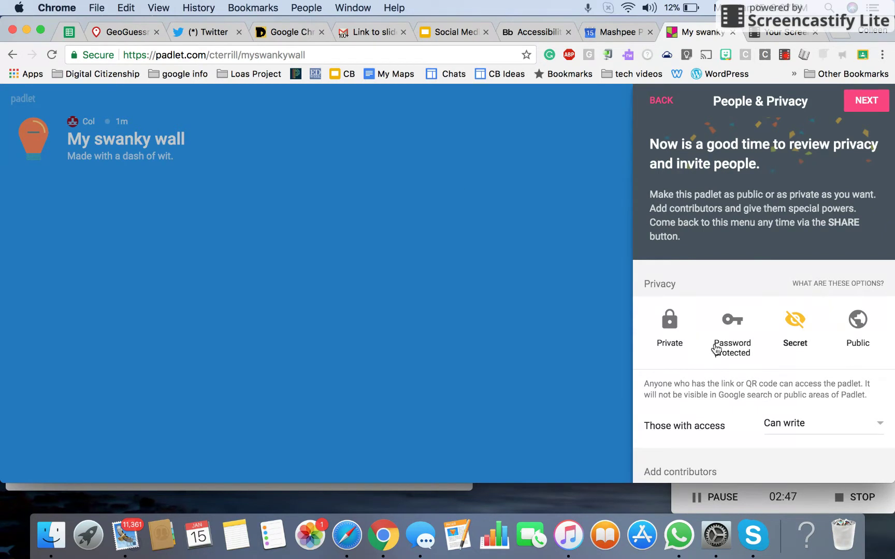
scroll(858, 371, down, 3)
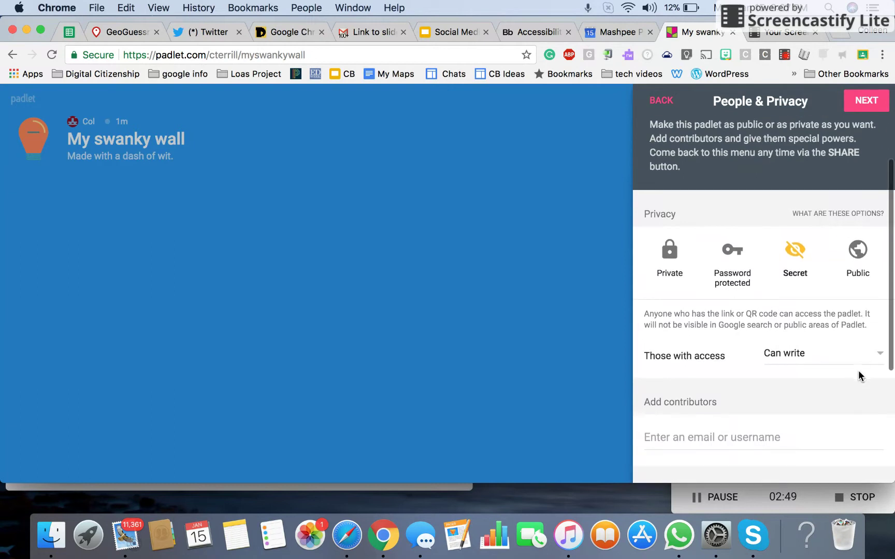
click(880, 353)
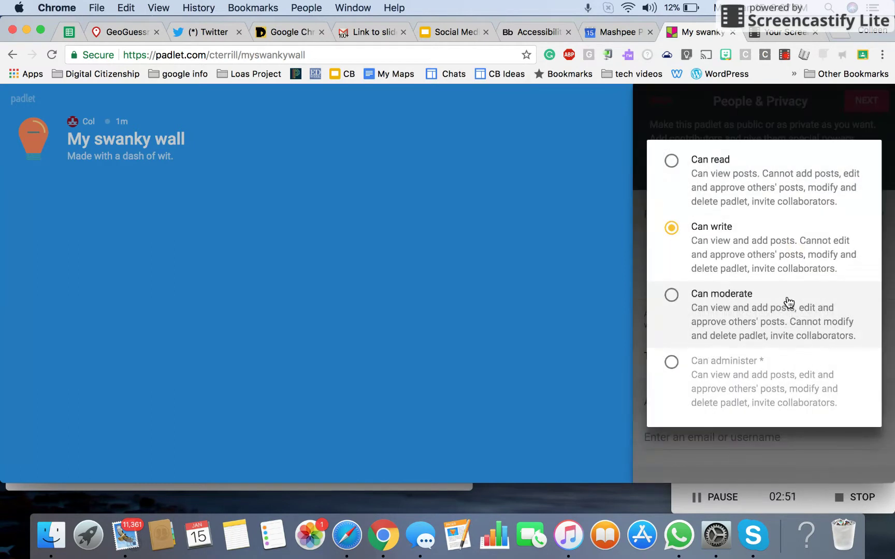
click(590, 257)
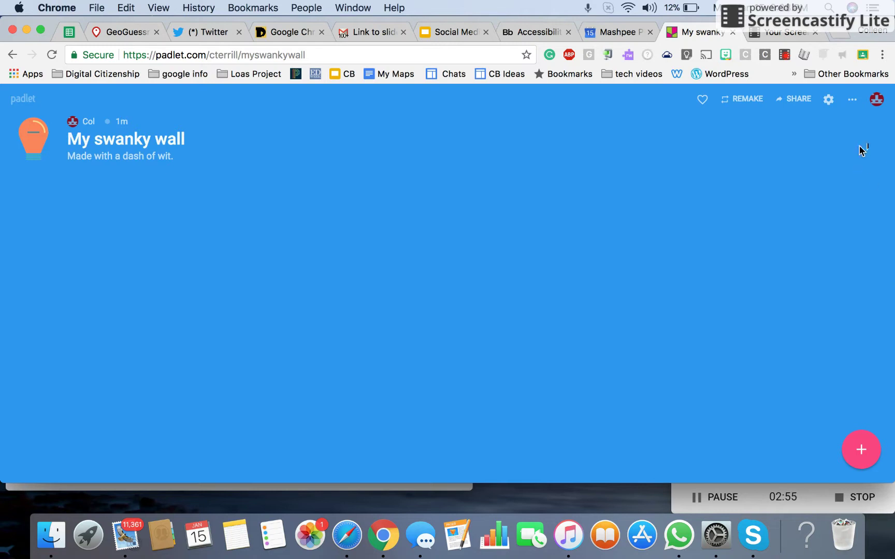
Step: Review the wall's Modify settings again, then bring up the wall's extra options menu
click(828, 100)
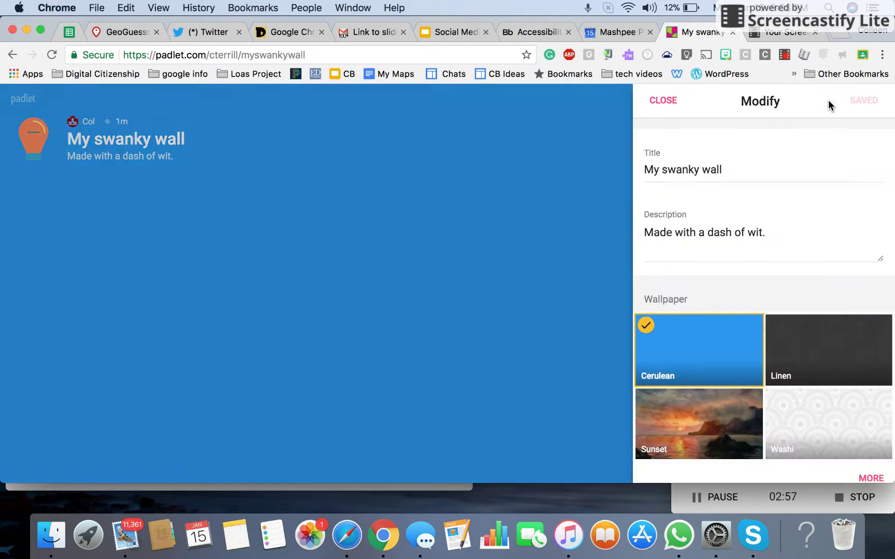
click(658, 101)
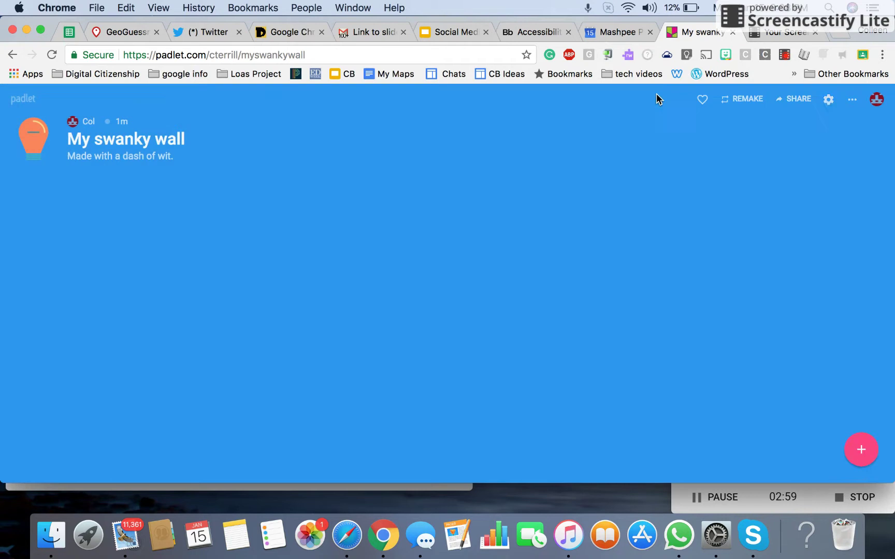
click(828, 100)
scroll(740, 288, down, 10)
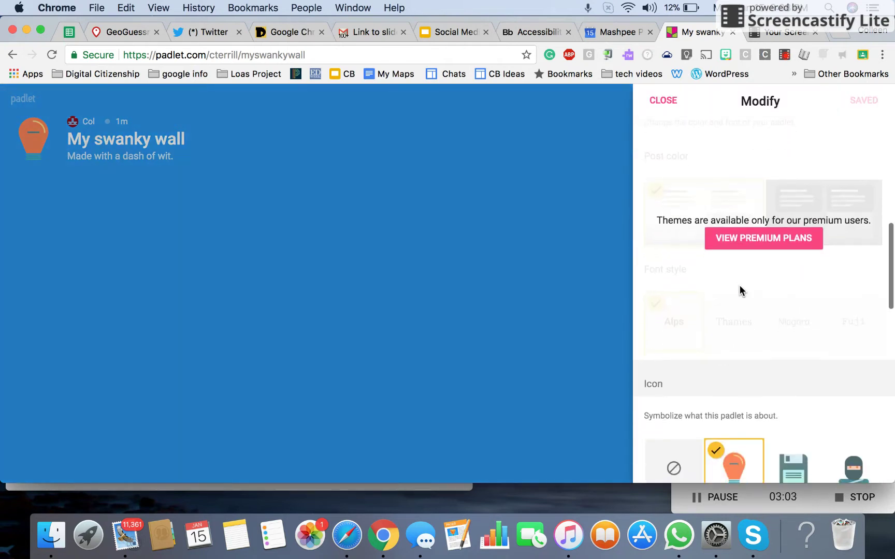
scroll(740, 288, down, 10)
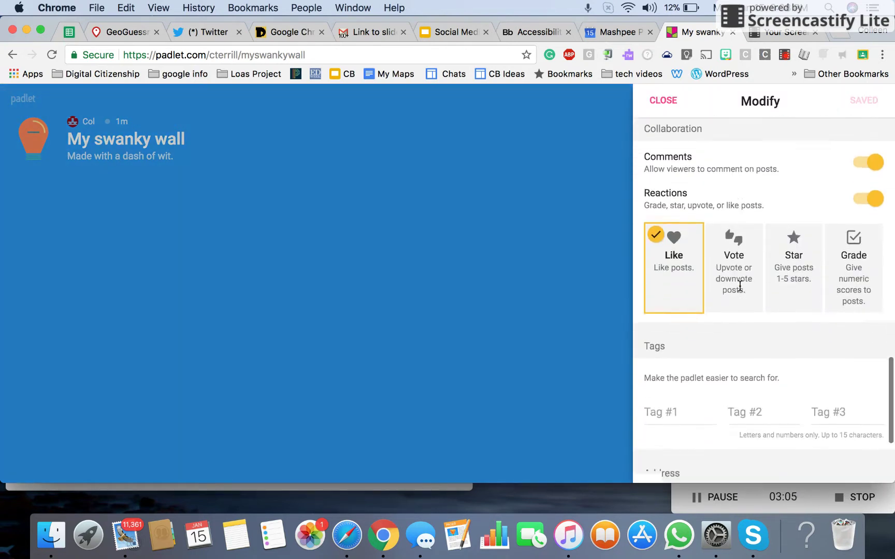
scroll(740, 285, down, 3)
scroll(739, 285, up, 20)
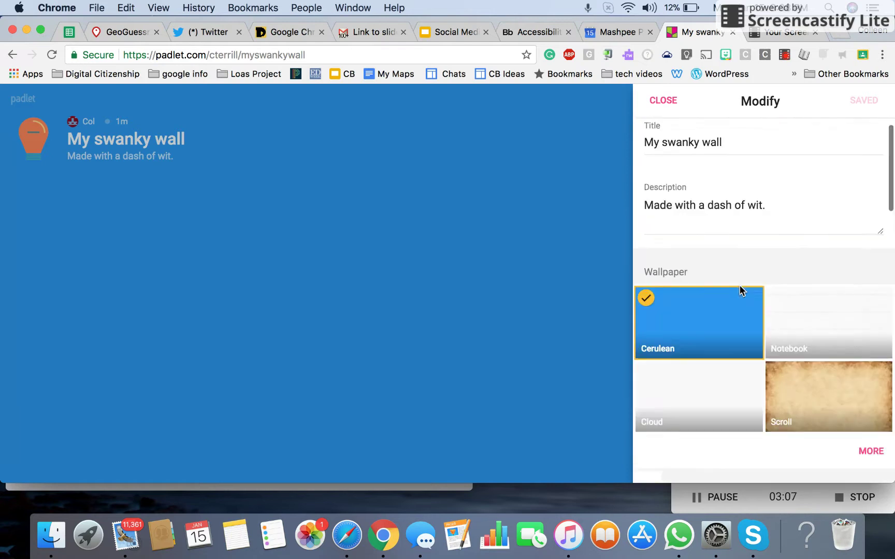
scroll(739, 290, up, 2)
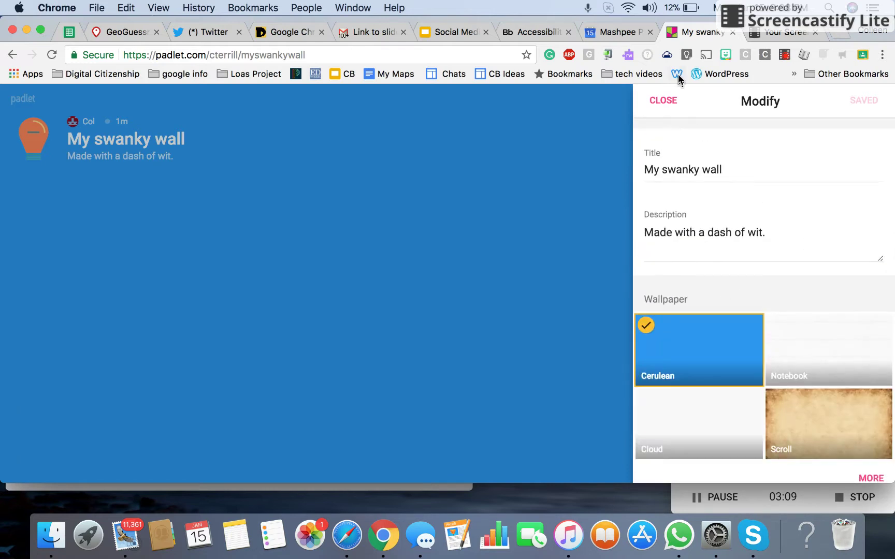
click(664, 106)
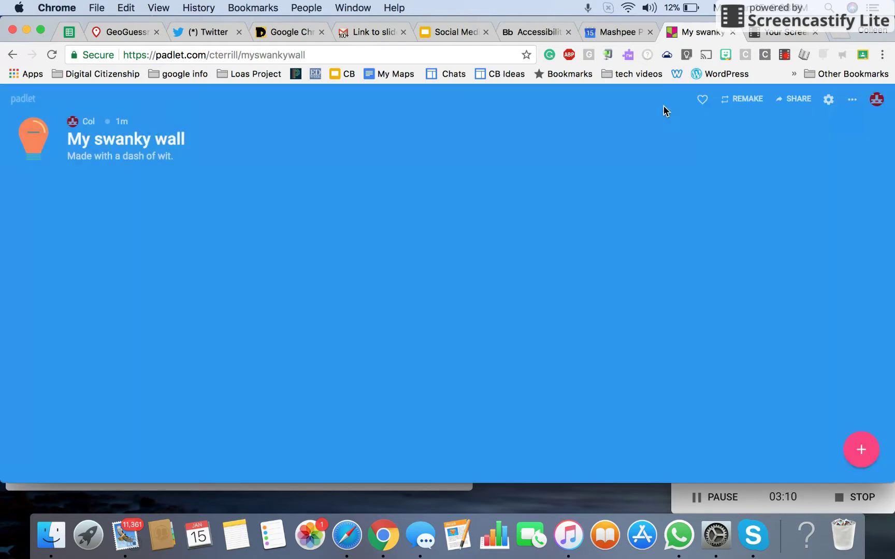
click(850, 101)
Step: Add a new post titled with the author's full name, ready for body text
click(862, 456)
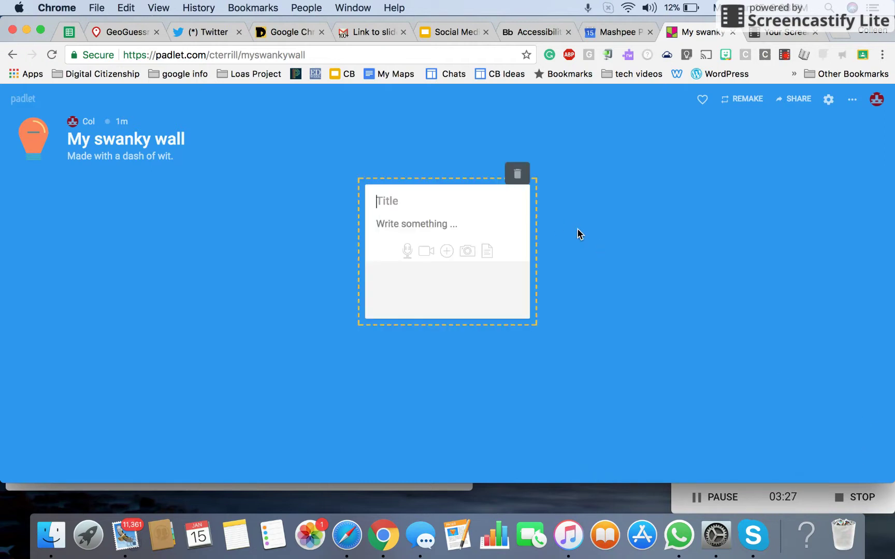
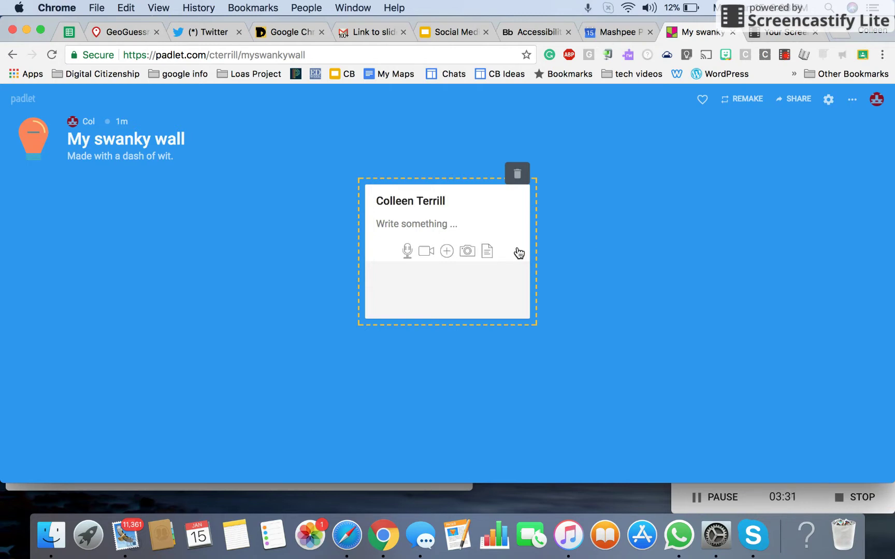
click(407, 224)
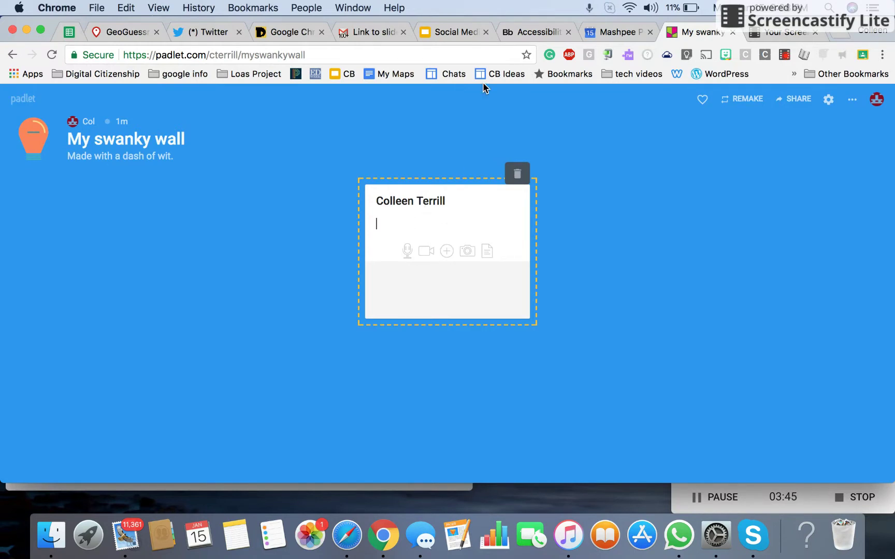
Step: Copy the Google Slides presentation's web address and paste it into the Padlet post body
click(465, 29)
click(401, 56)
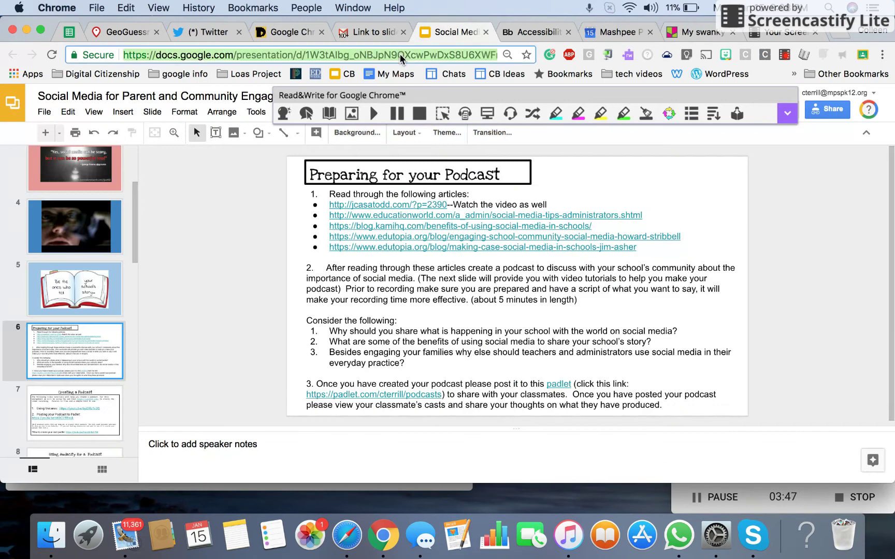
click(691, 33)
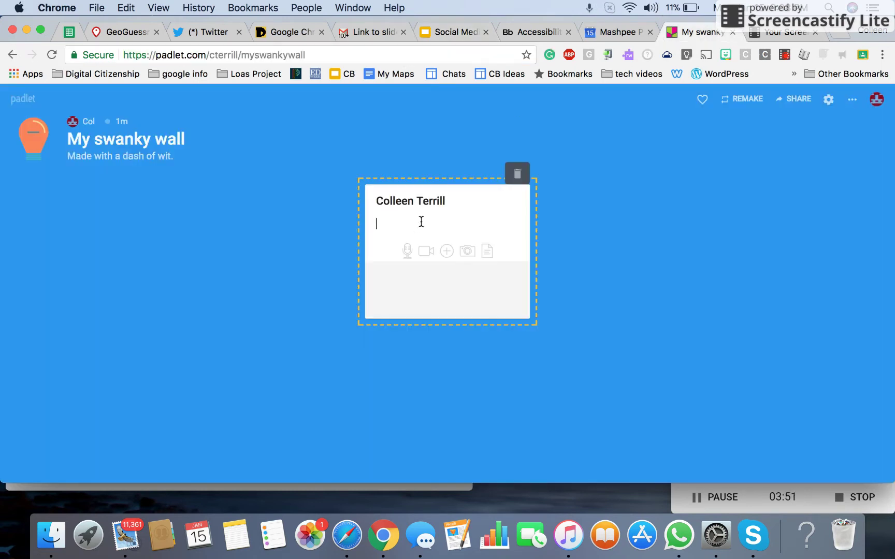
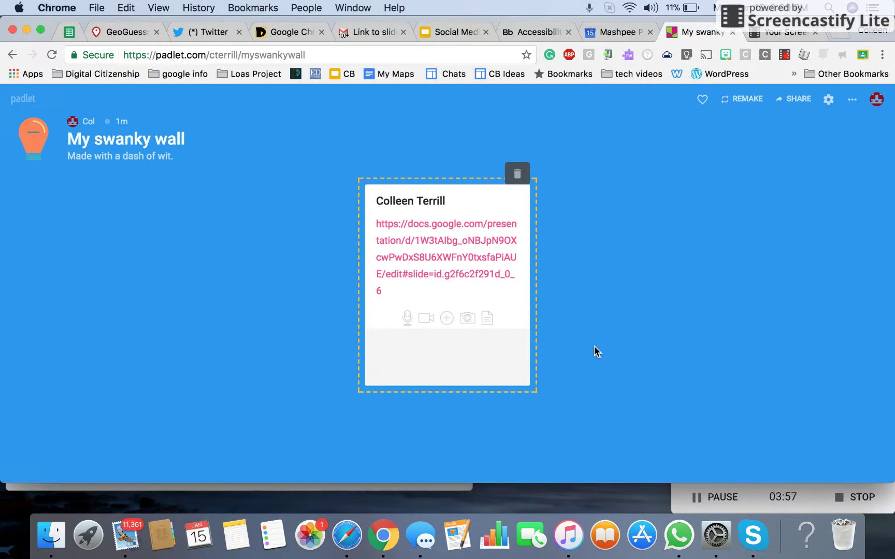
Step: Publish the post with the slideshow link onto the wall by clicking outside the card
click(604, 322)
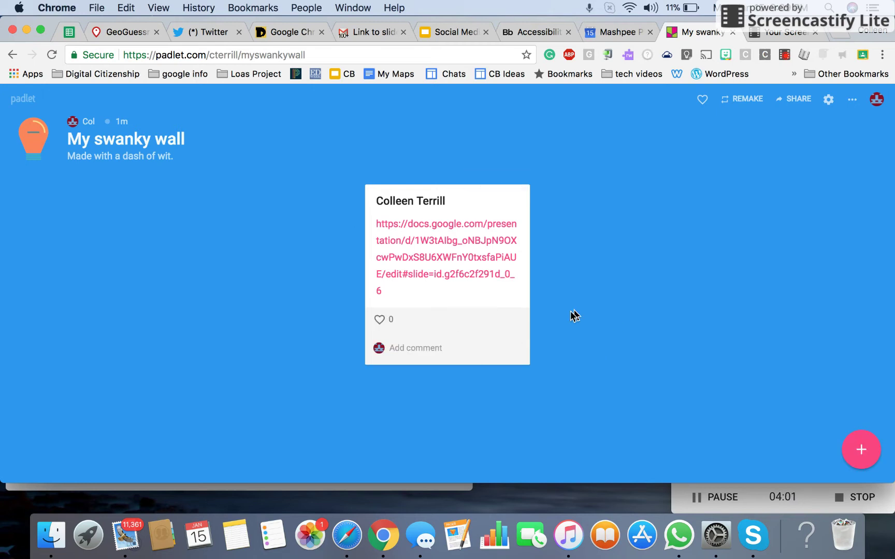